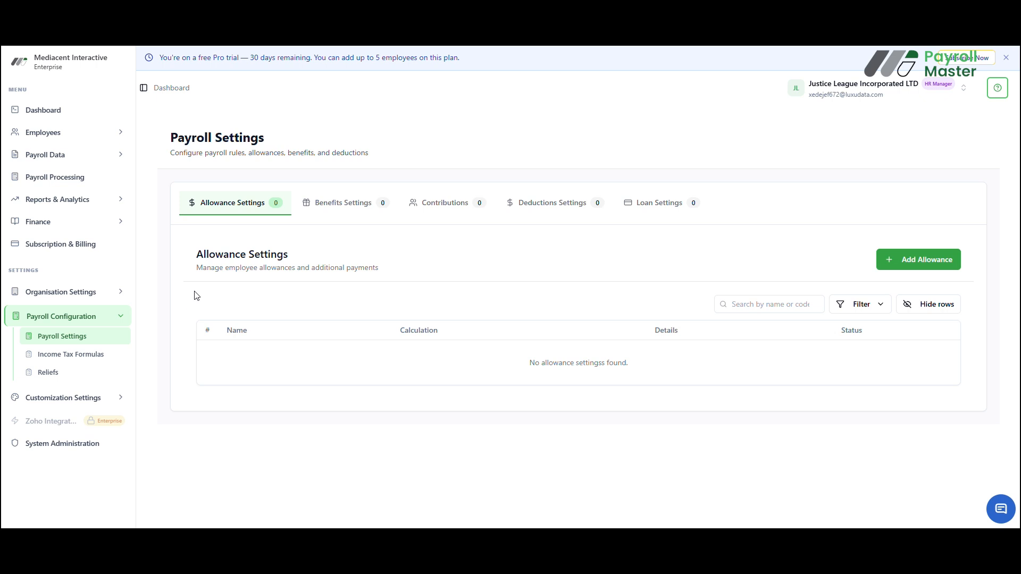
Start a new allowance setting named "Car Allowance" with code CAR-001 and the Monthly payment mode.
left_click(938, 259)
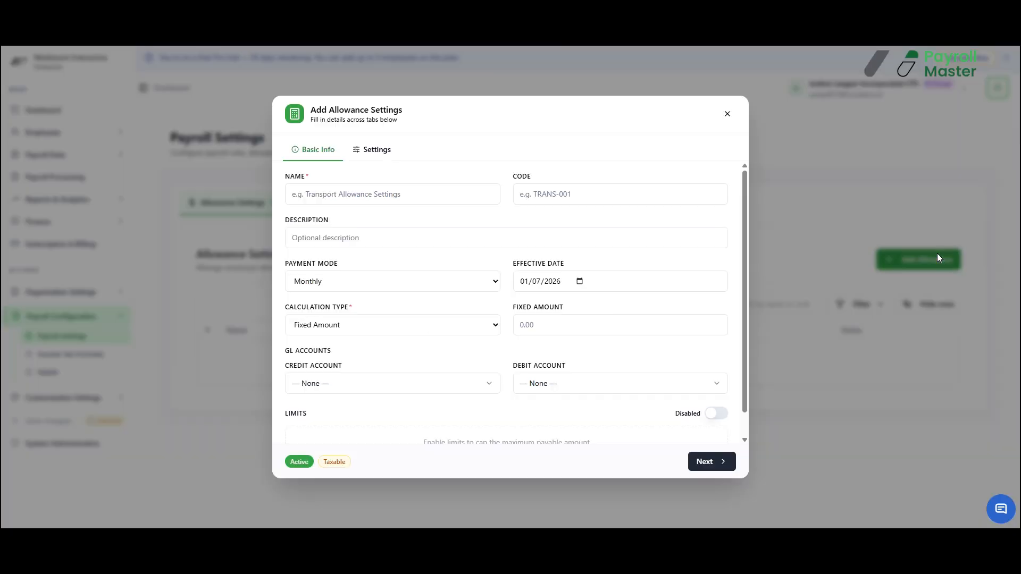
left_click(380, 200)
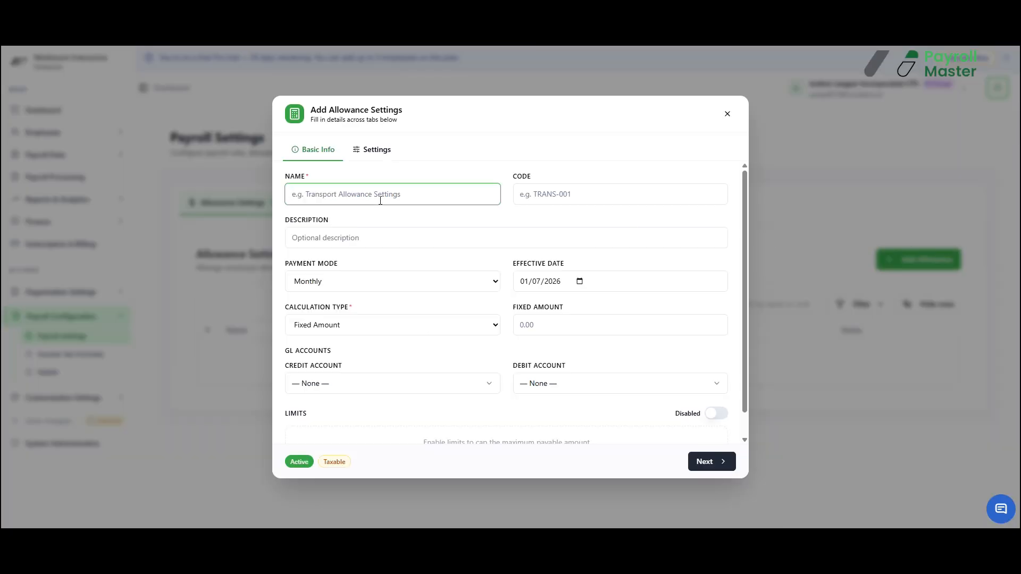
type("A")
key("BackSpace")
type("Car Allowance")
left_click(563, 194)
type("CAR-001")
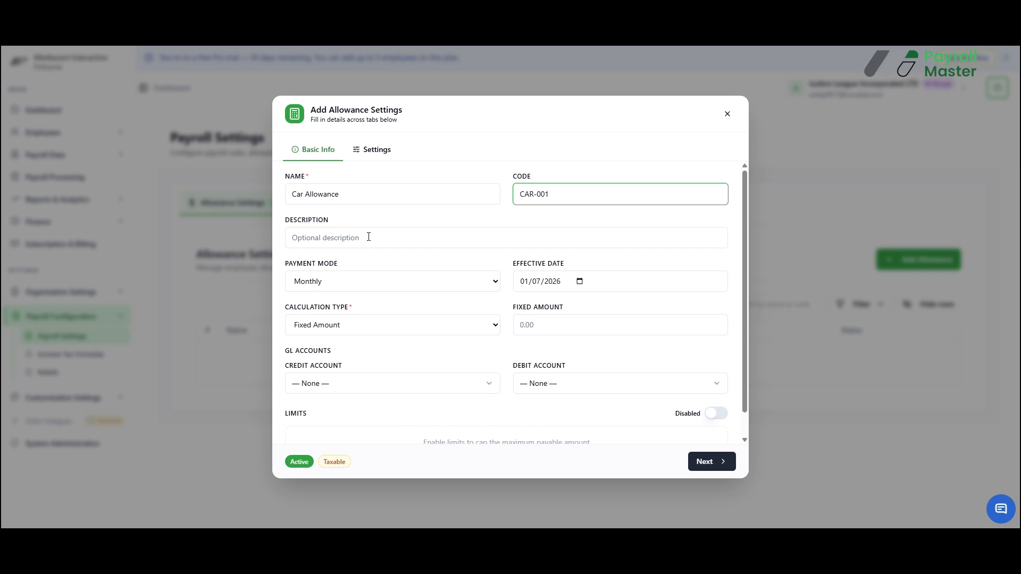
left_click(418, 281)
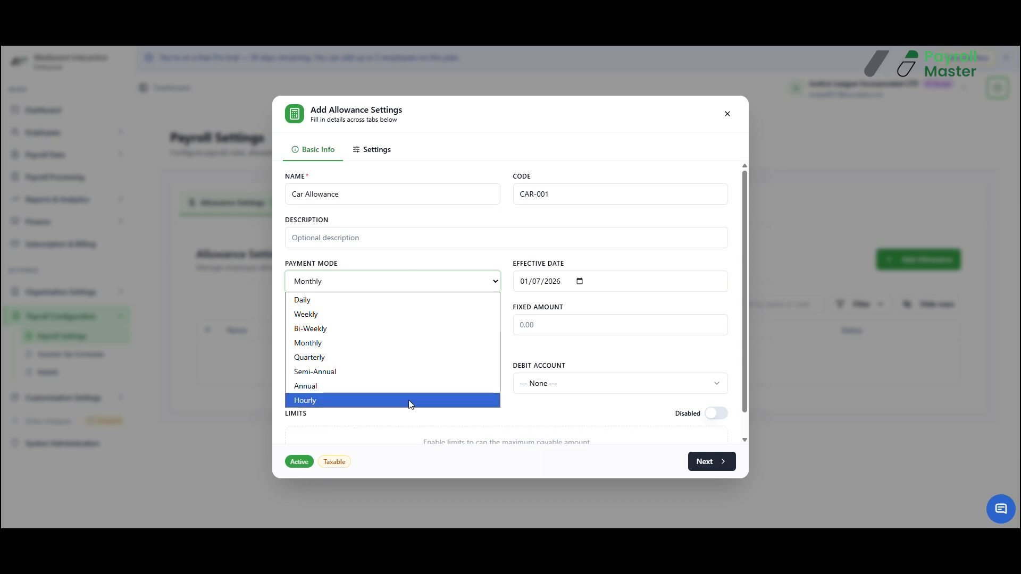
left_click(425, 343)
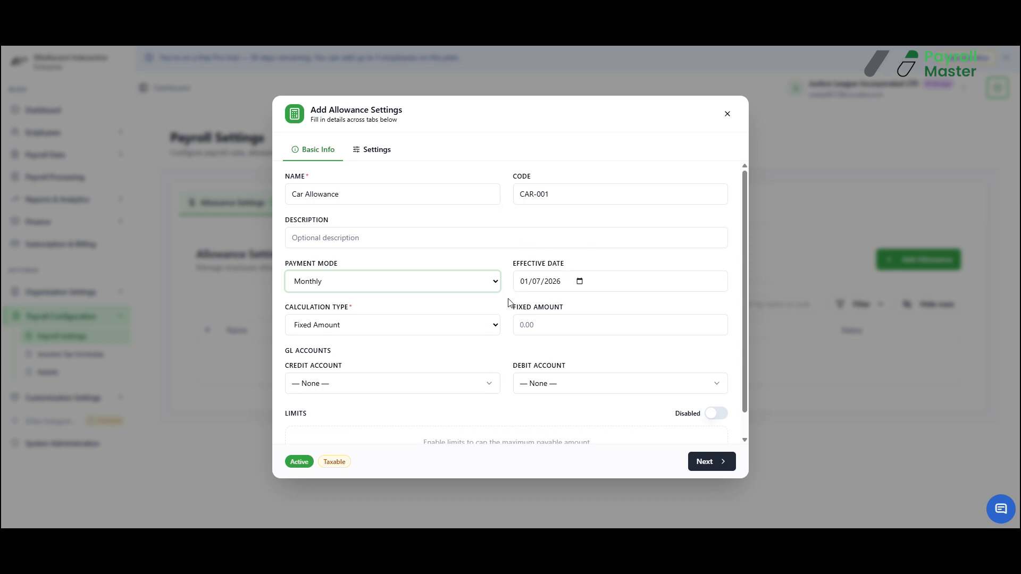
Try the Percentage, Actual Amount and Progressive Bands calculation types, examining the fields each one offers.
left_click(470, 326)
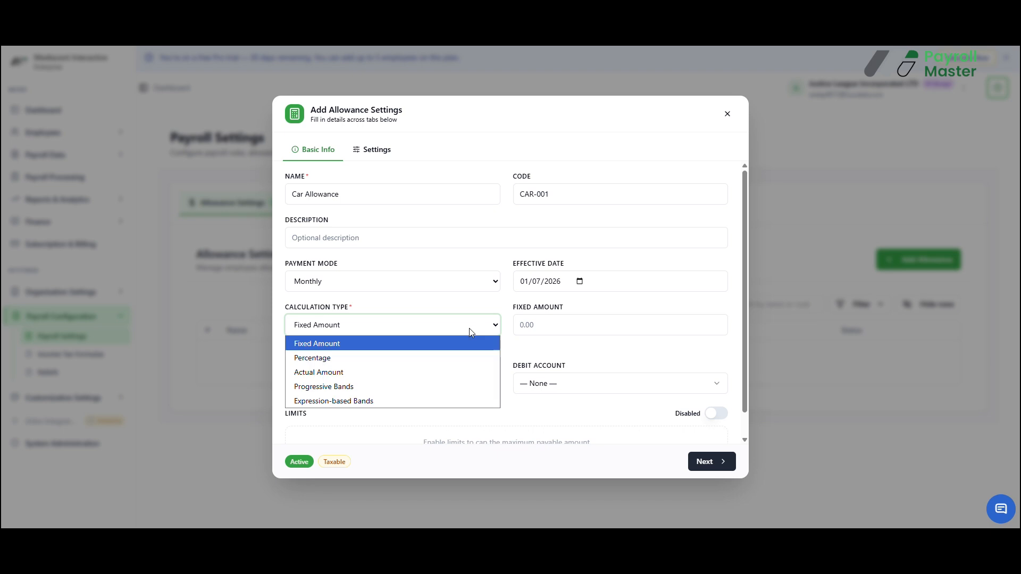
left_click(406, 357)
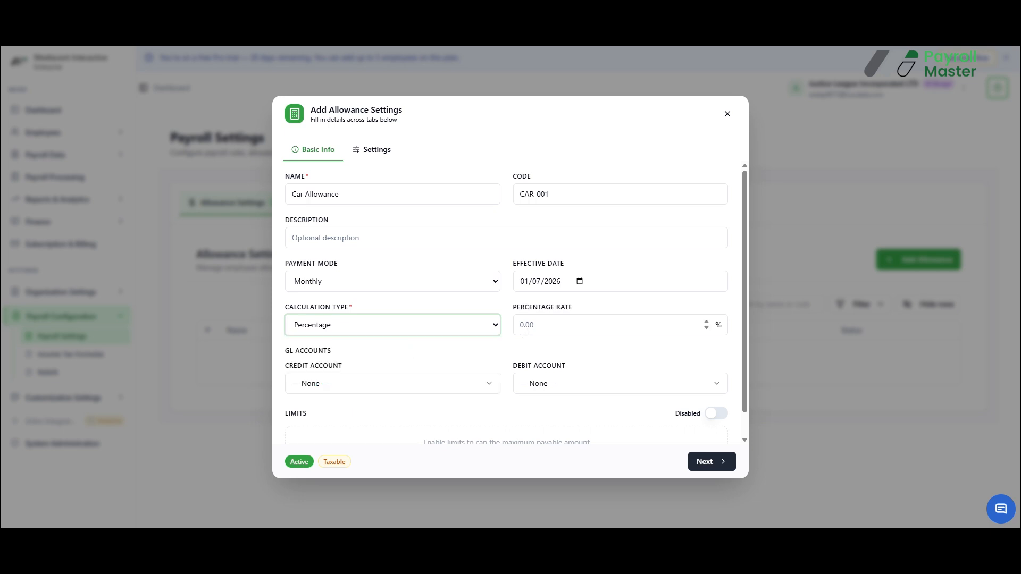
left_click(431, 325)
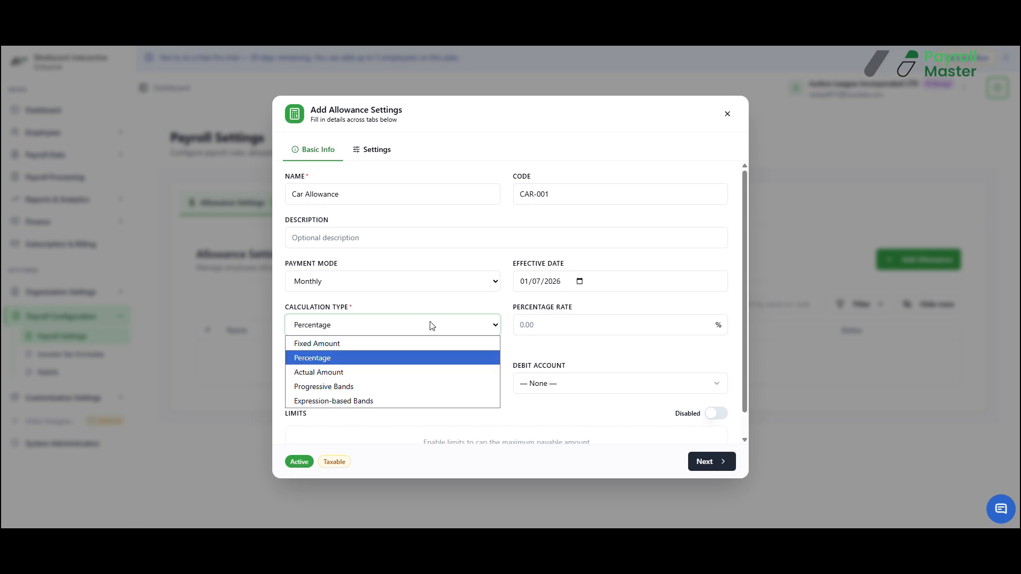
left_click(406, 373)
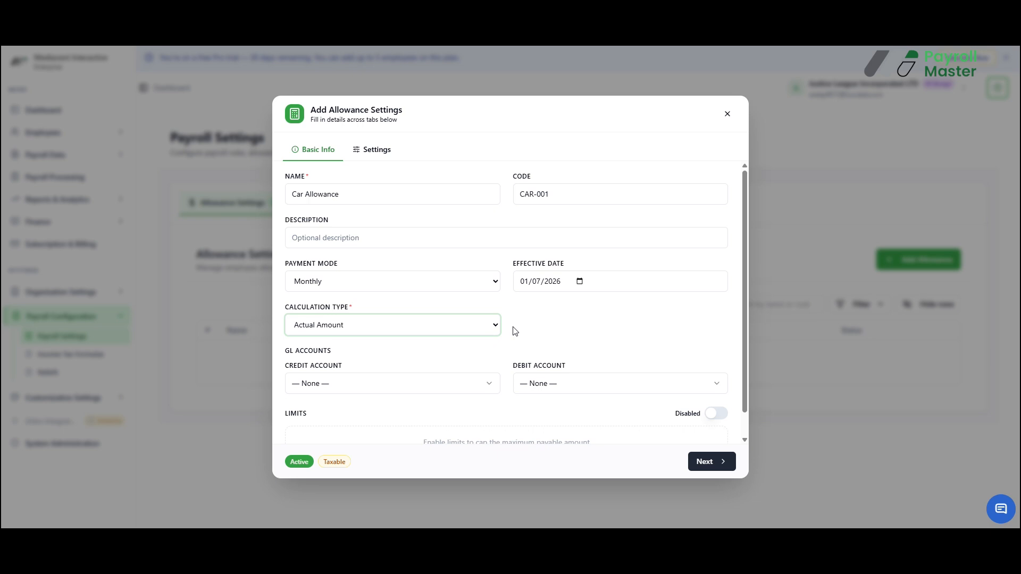
left_click(491, 326)
left_click(432, 387)
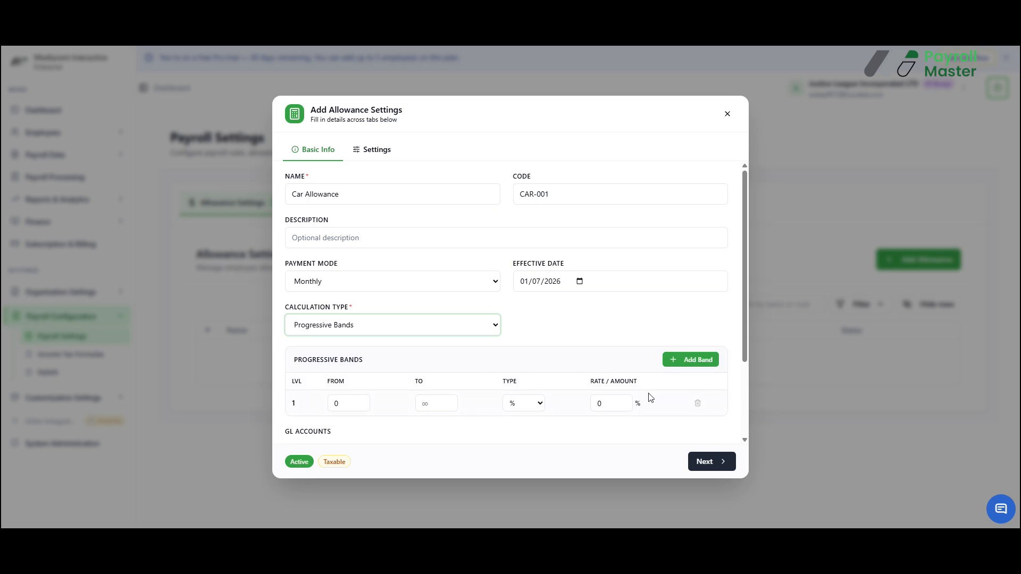
left_click(351, 403)
left_click(446, 407)
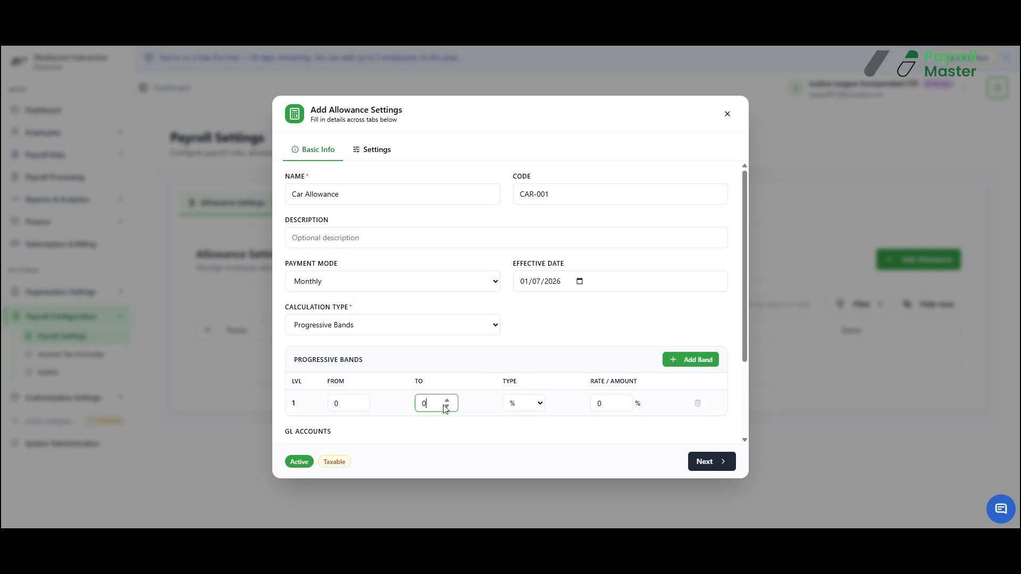
left_click(537, 404)
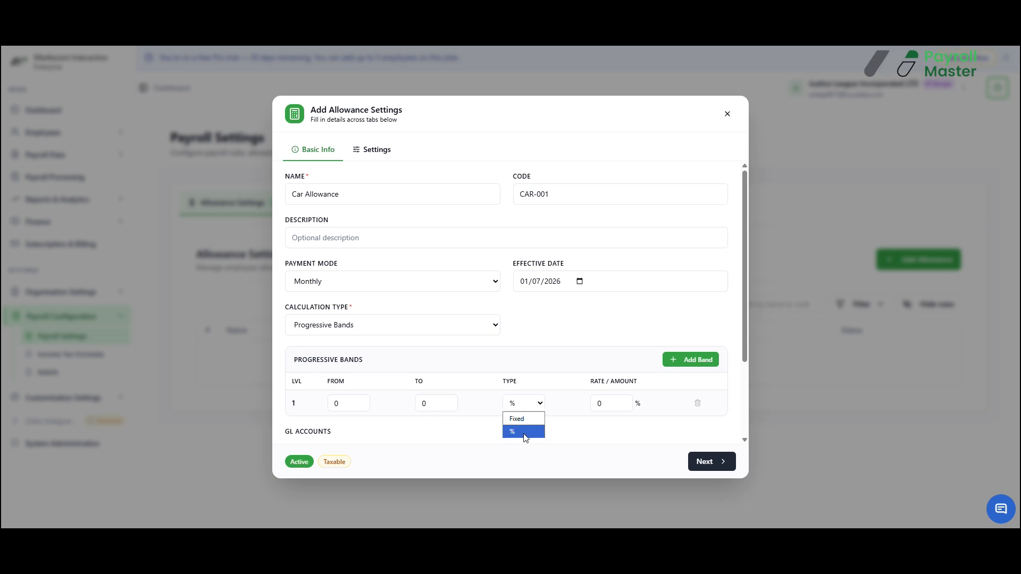
left_click(486, 325)
Set the calculation type to Fixed Amount with an amount of 5000.
left_click(486, 324)
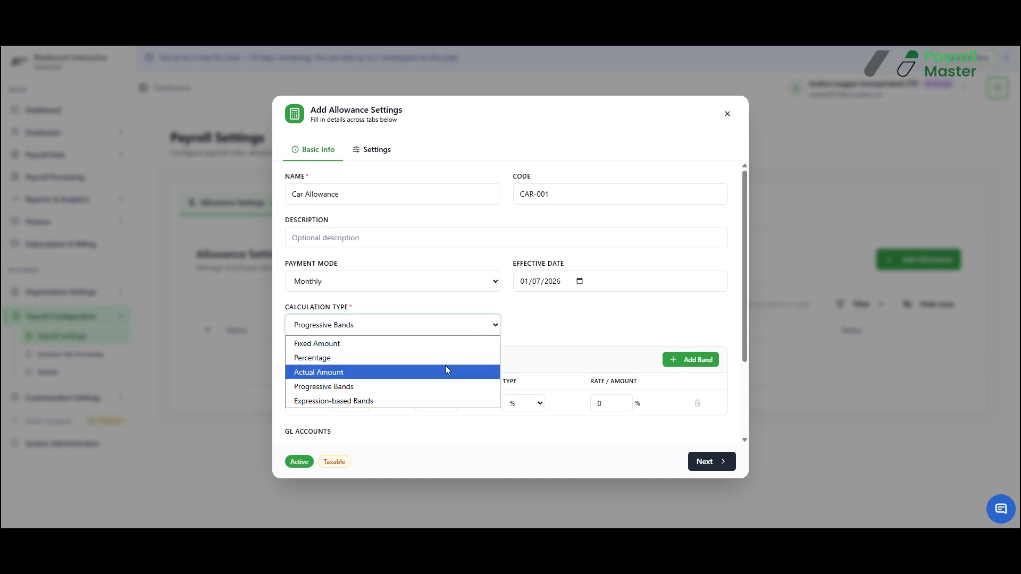
left_click(428, 343)
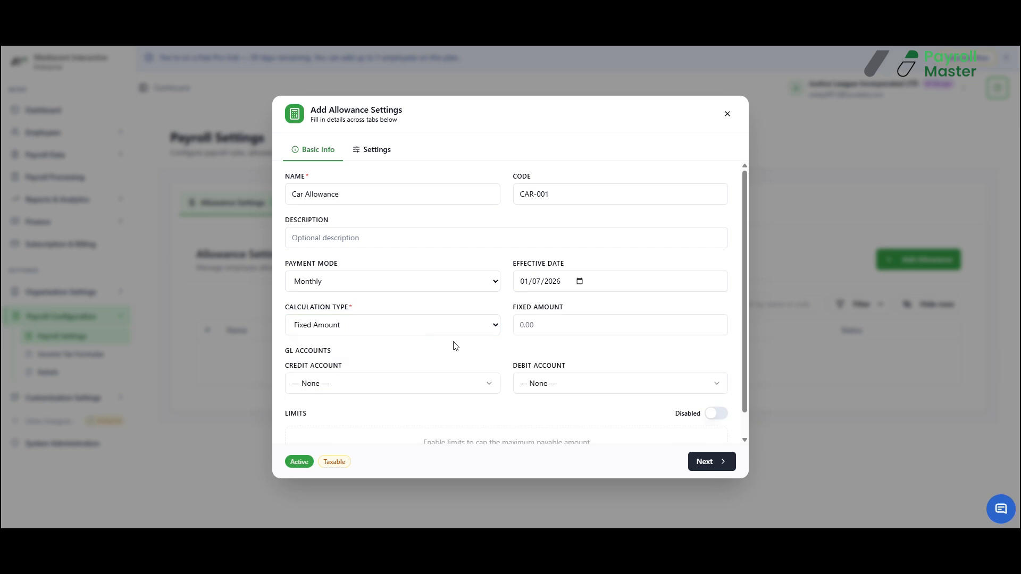
left_click(575, 325)
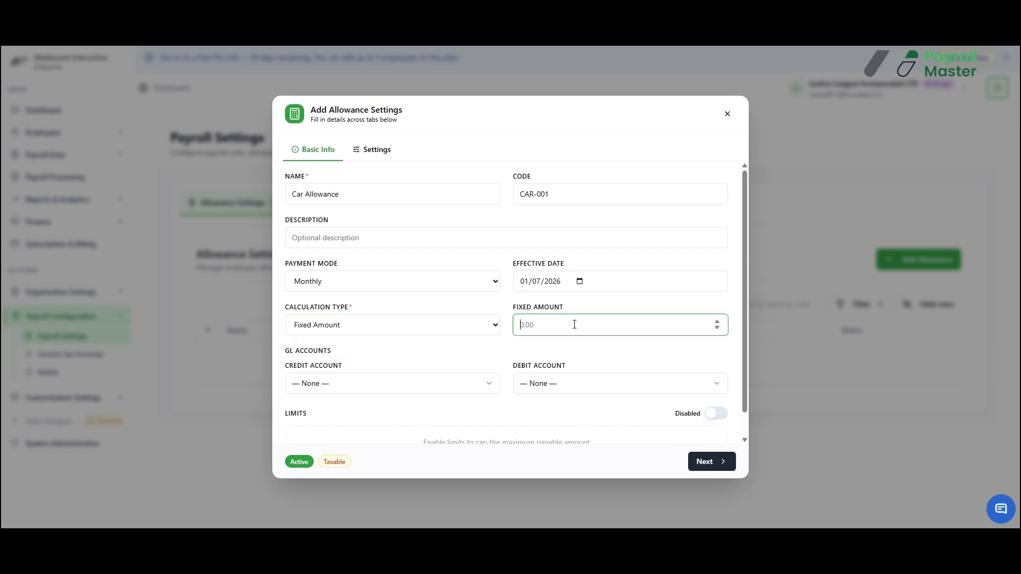
type("5000")
Review the Cash Allowance, Taxable and Active flags and save the allowance as non-cash, taxable and active.
scroll(486, 301, "down", 1)
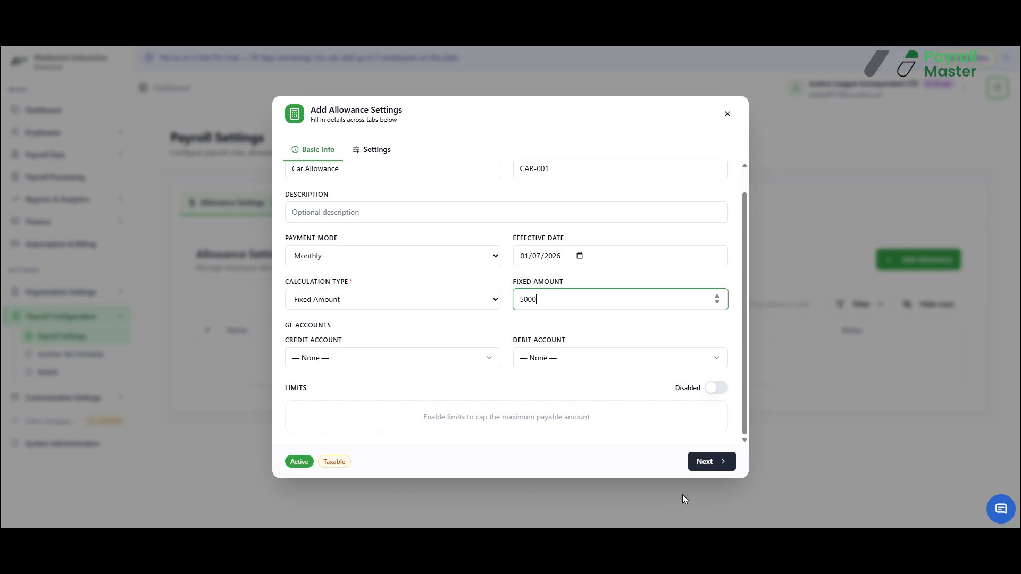
left_click(709, 462)
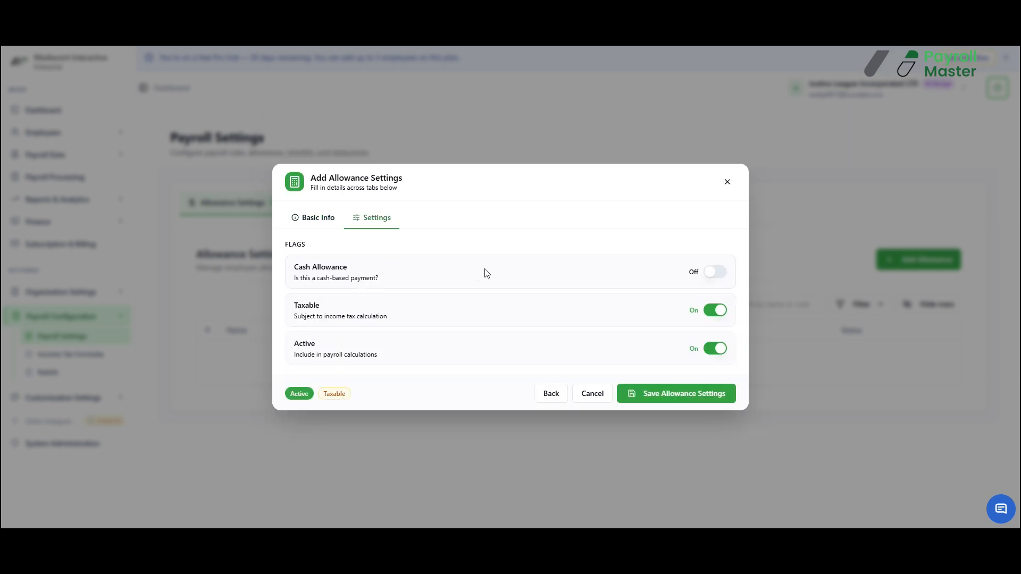
left_click_drag(294, 266, 385, 289)
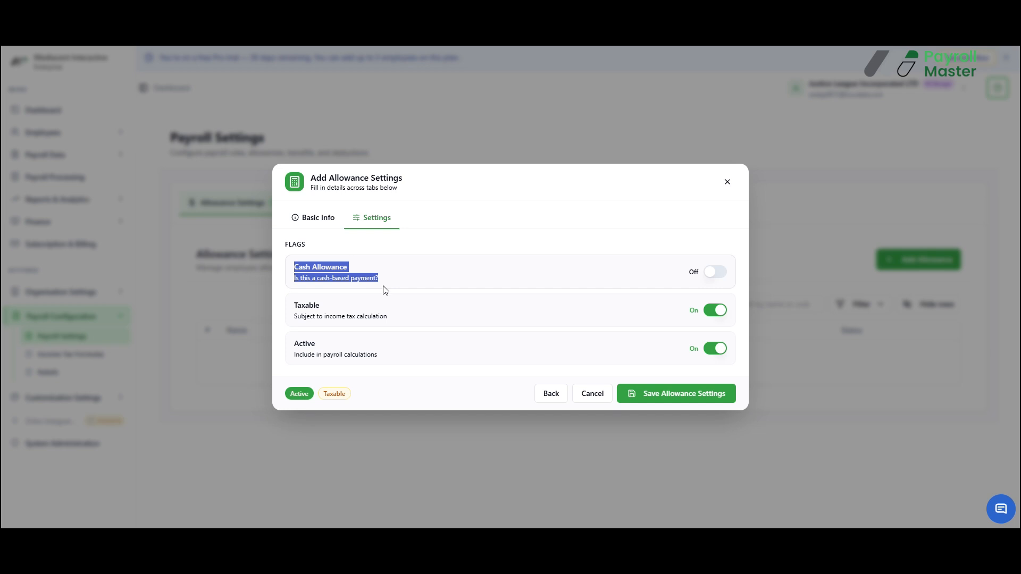
left_click_drag(294, 305, 423, 329)
left_click_drag(297, 346, 407, 366)
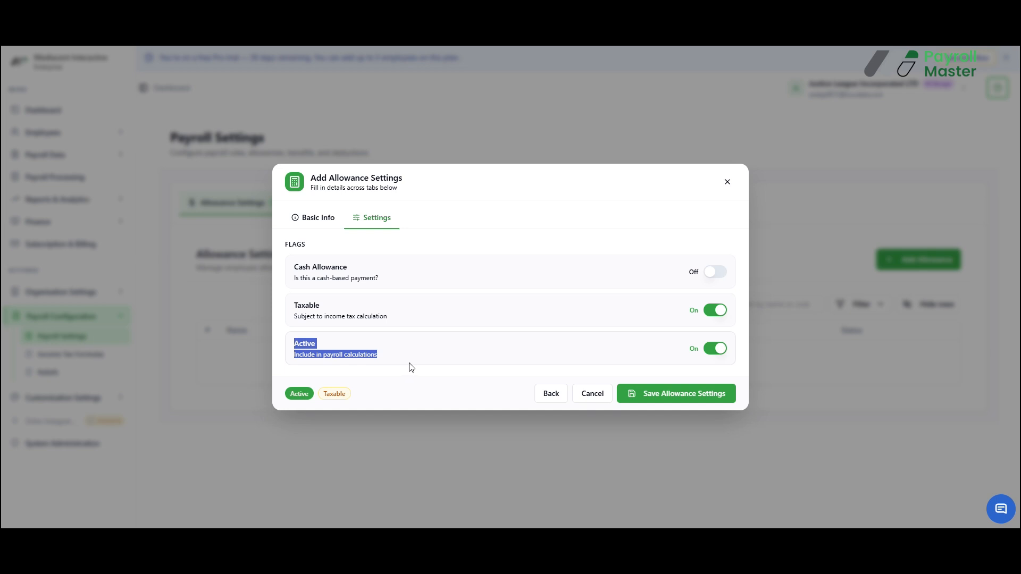
left_click(411, 367)
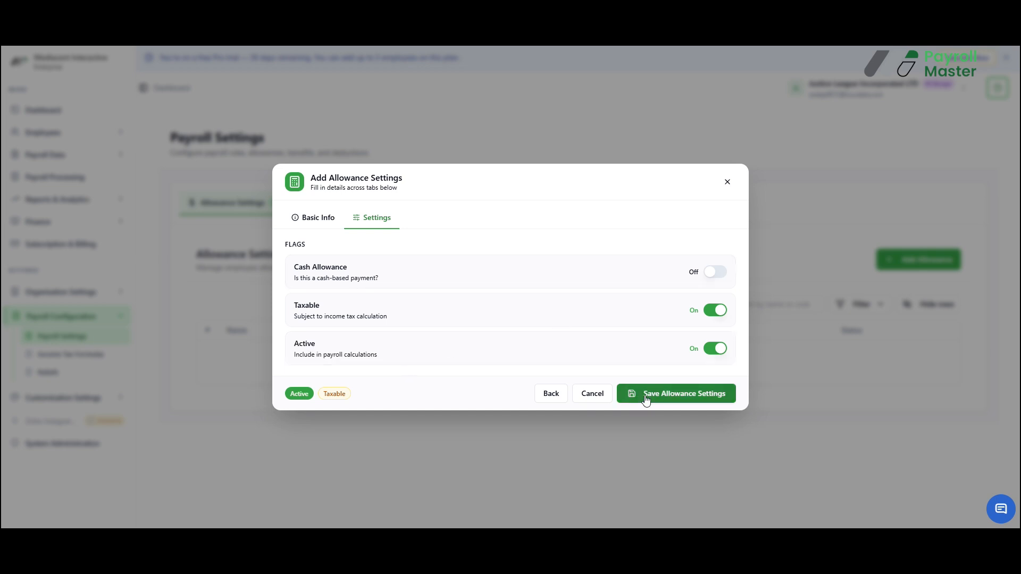
left_click(646, 398)
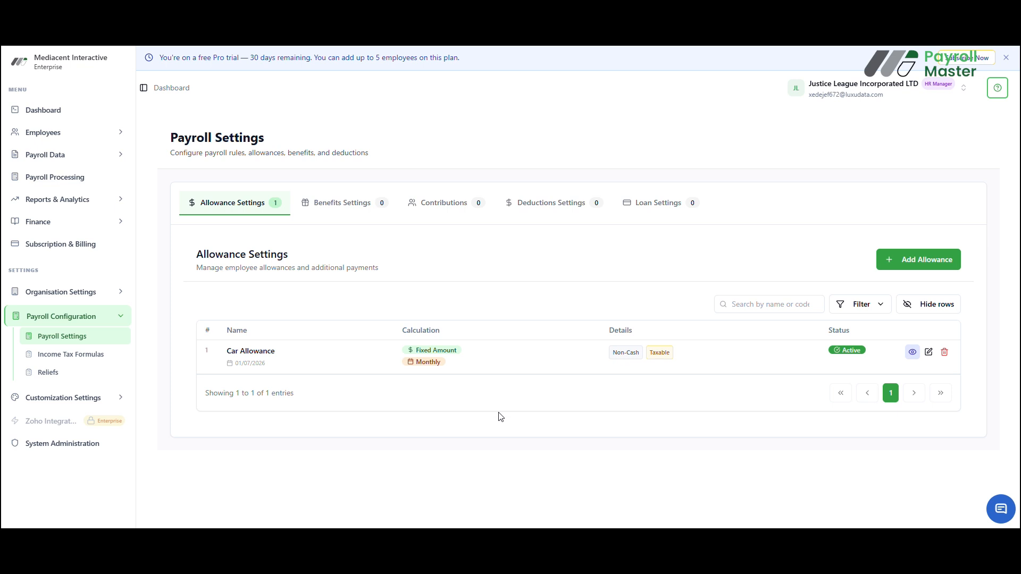
Start a new employee allowance record in the payroll data and select the Information Technology employee.
left_click(104, 166)
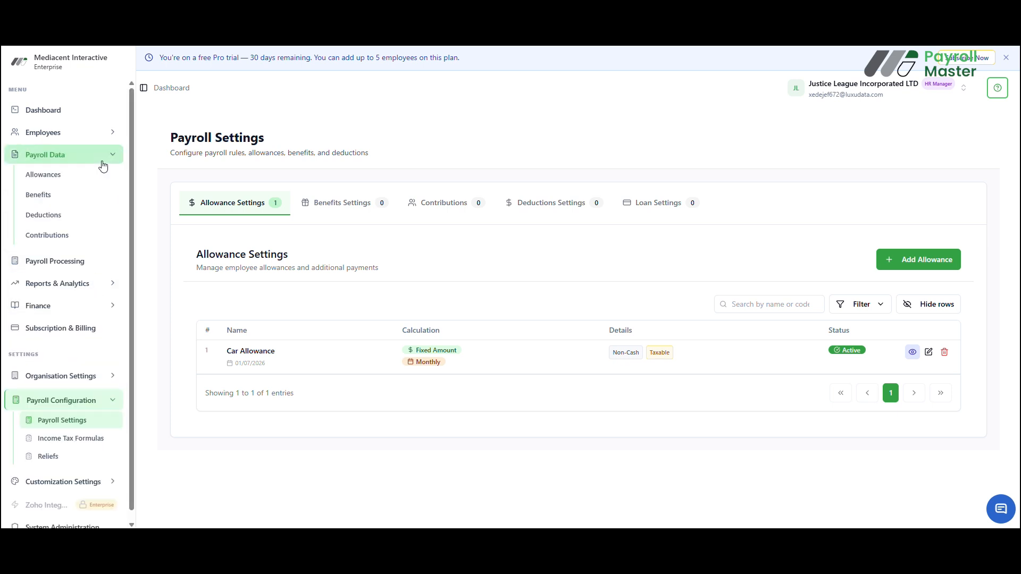
left_click(80, 177)
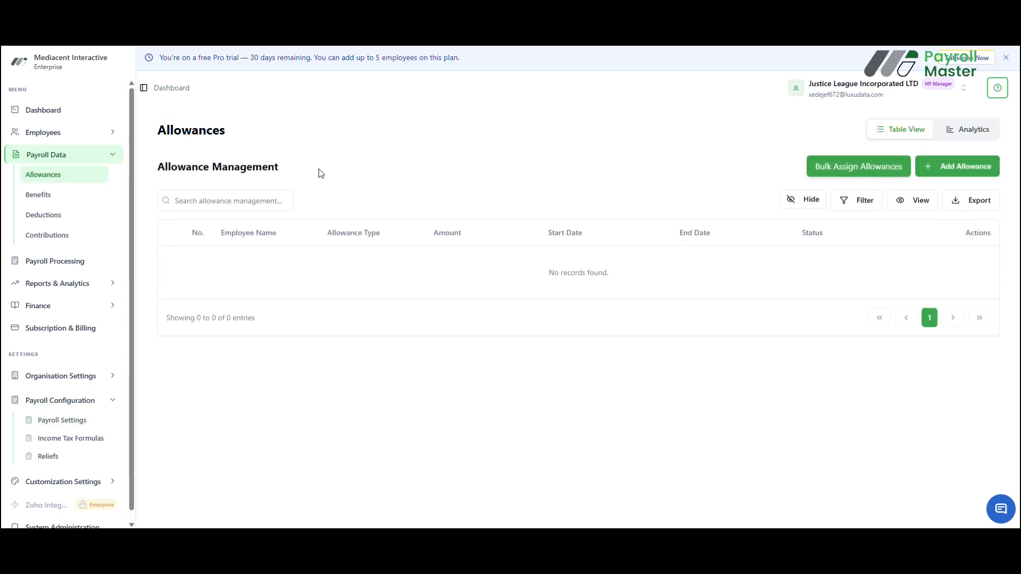
left_click(959, 169)
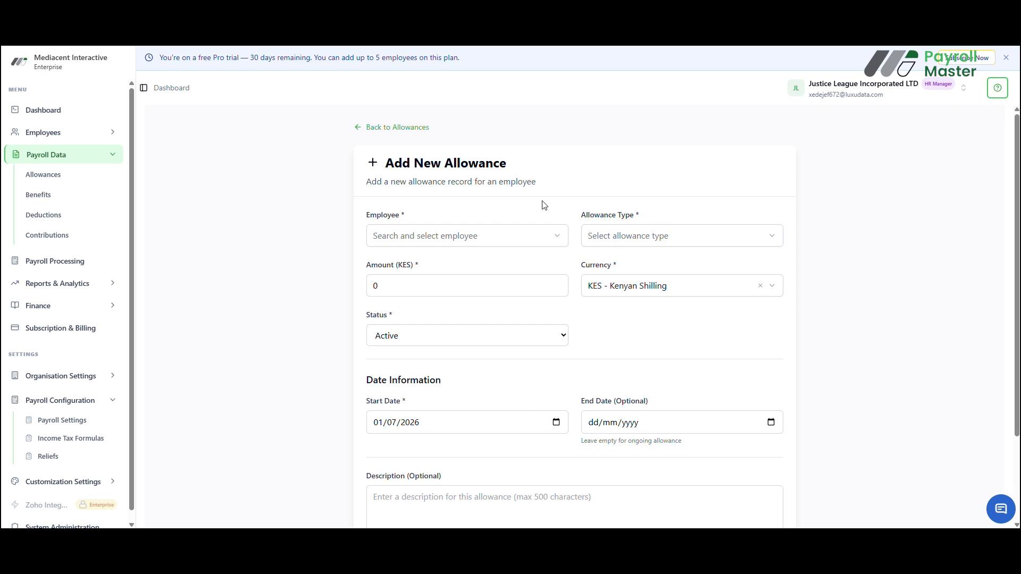
left_click(518, 239)
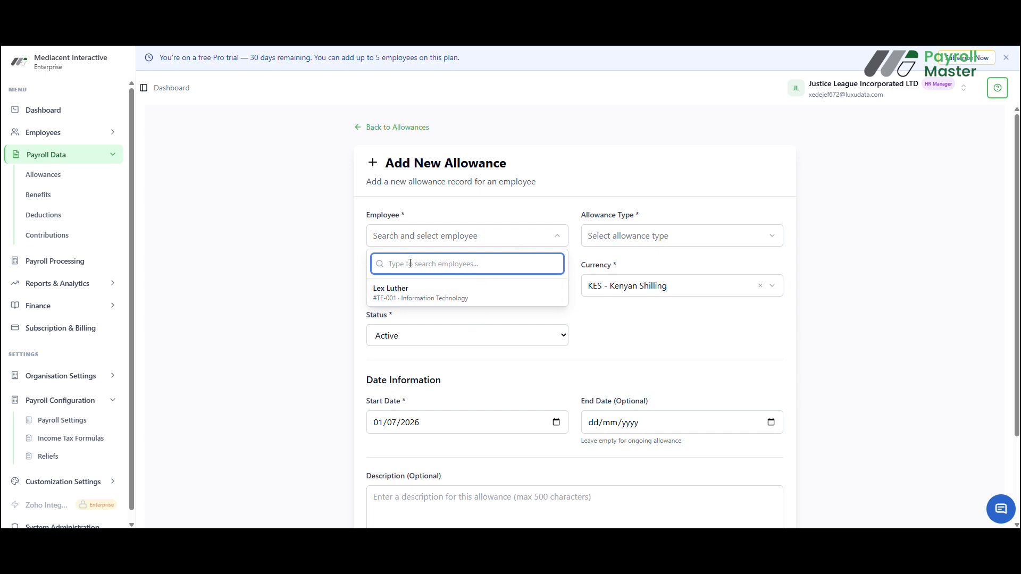
left_click(440, 292)
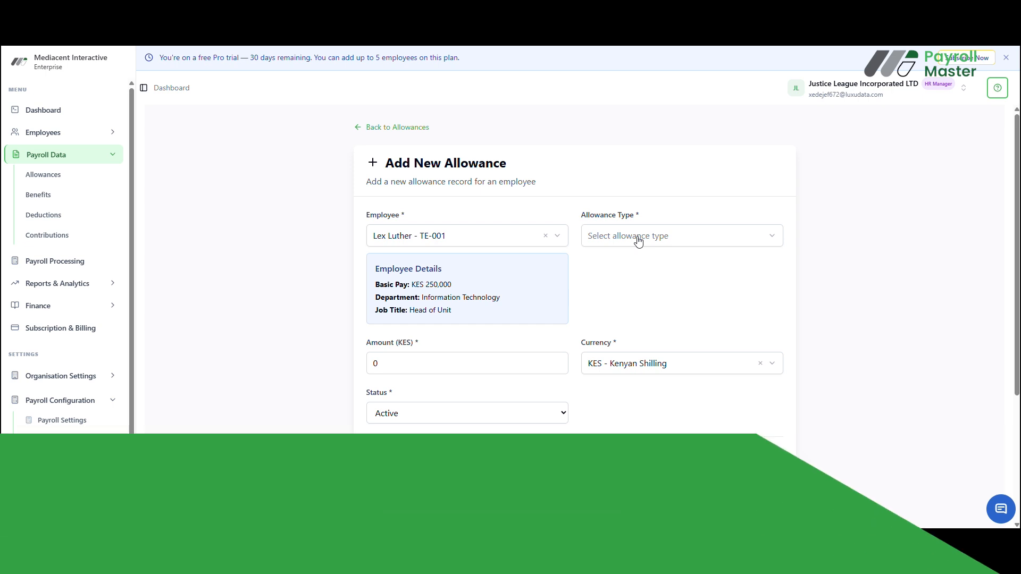
Set the allowance type to Car Allowance and create the employee's allowance record.
left_click(638, 242)
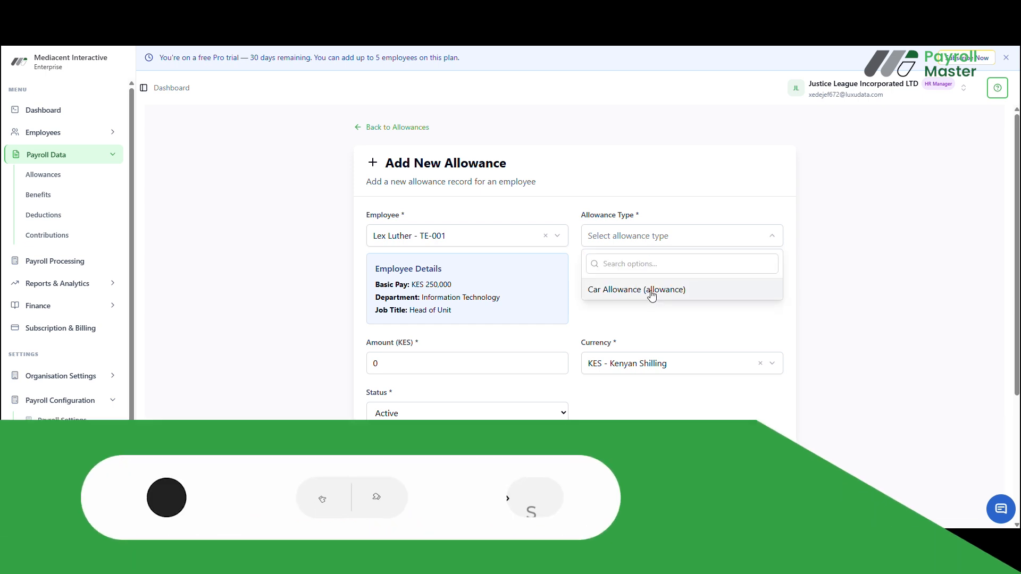
left_click(651, 292)
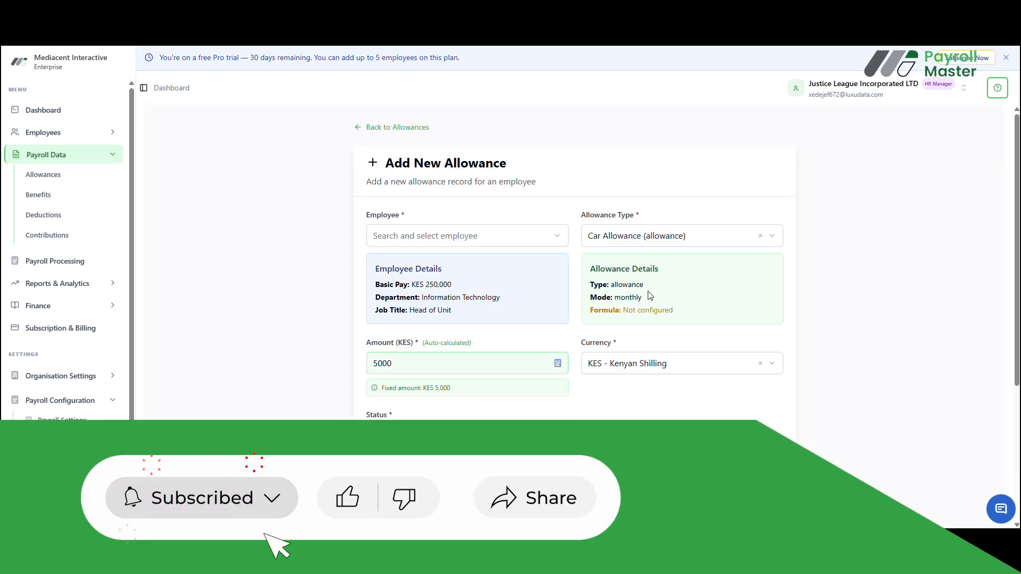
scroll(514, 360, "down", 4)
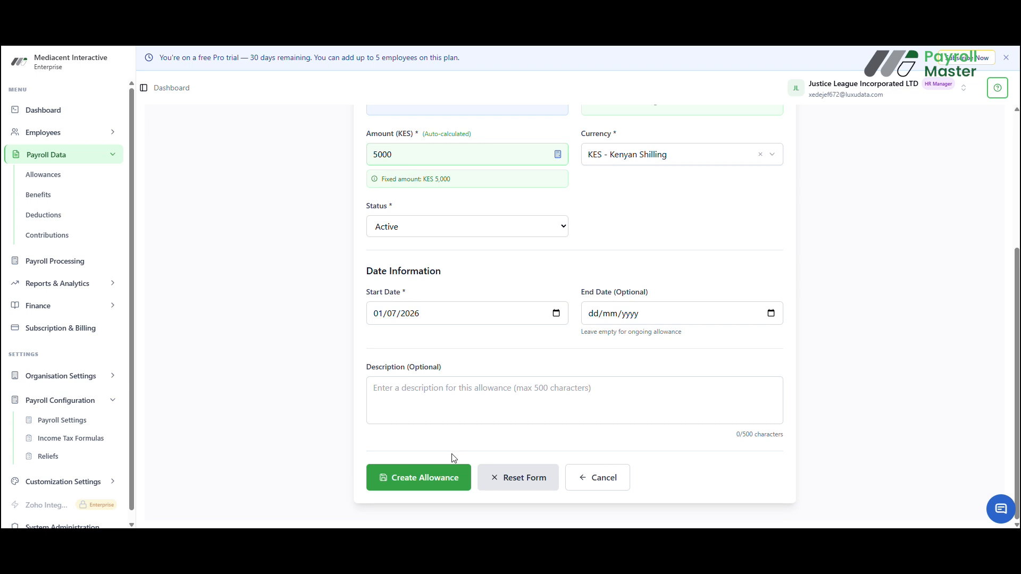
left_click(436, 480)
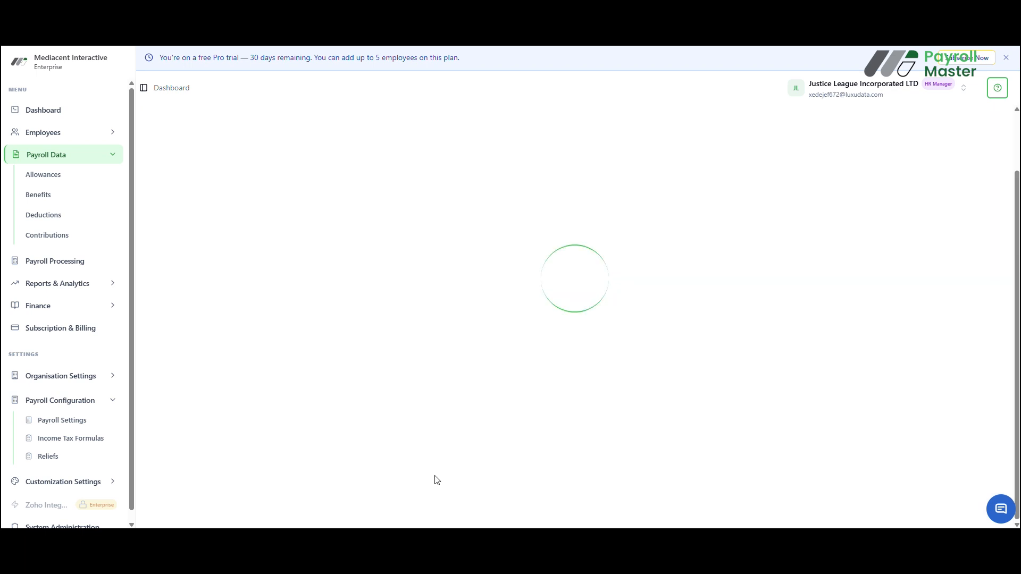